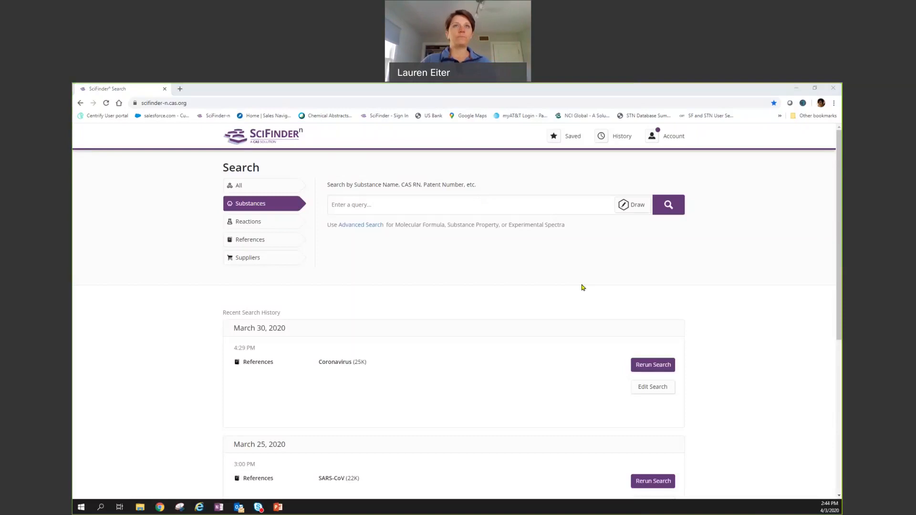
Click into the empty Substances query box to begin entering a search.
click(409, 209)
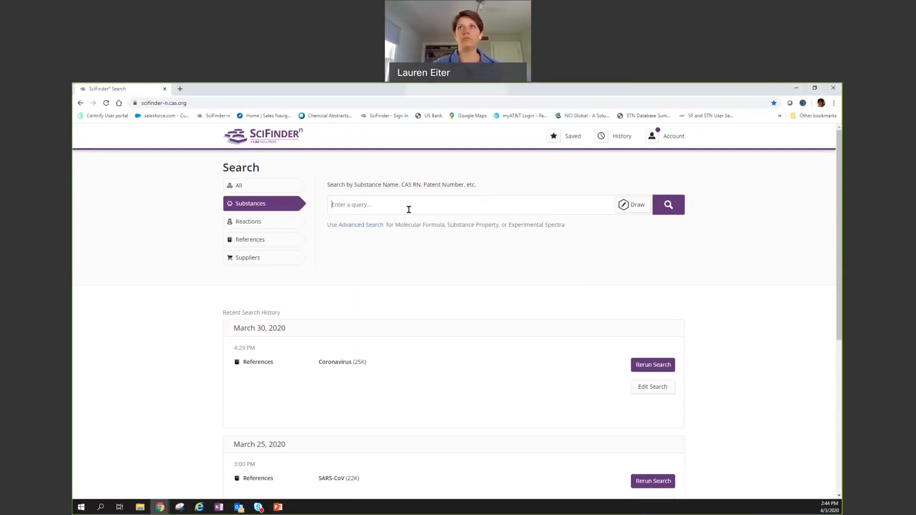
Launch CAS Draw, enlarge its window, and set the browser zoom to 125%.
click(624, 205)
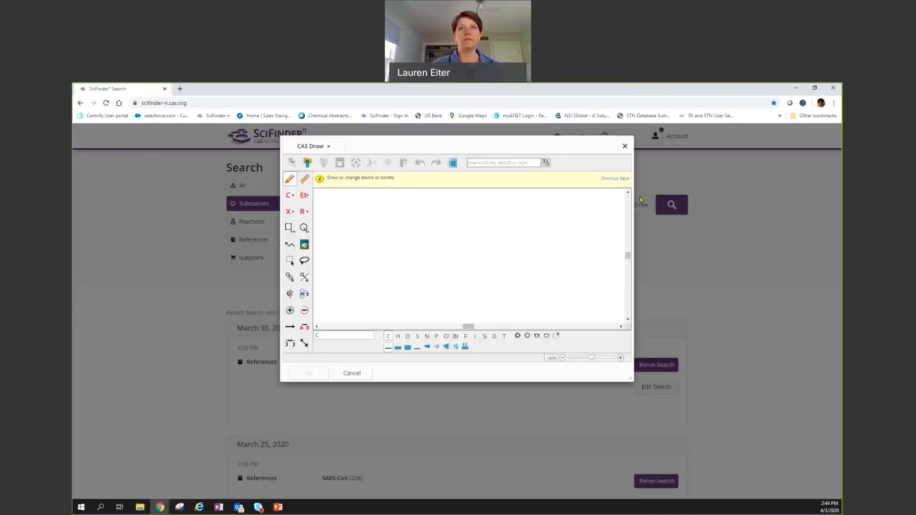
drag(627, 380, 658, 419)
click(834, 103)
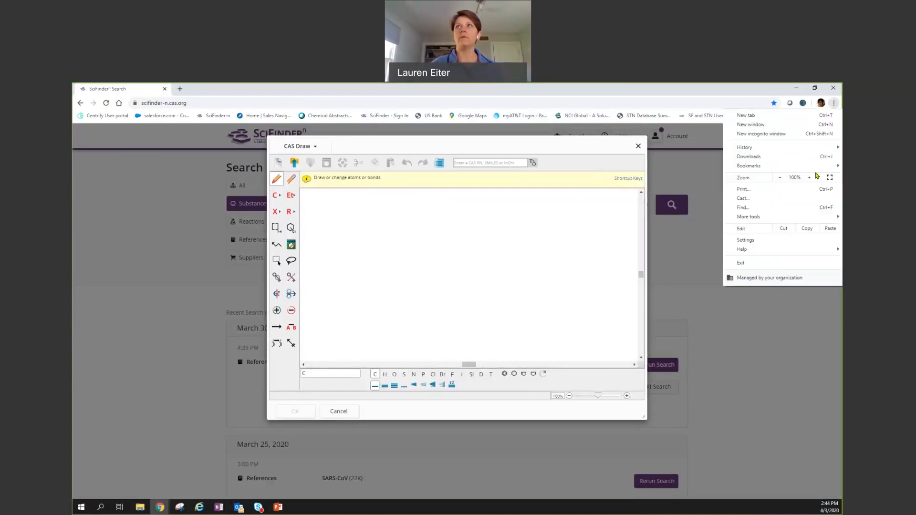
click(809, 178)
click(810, 179)
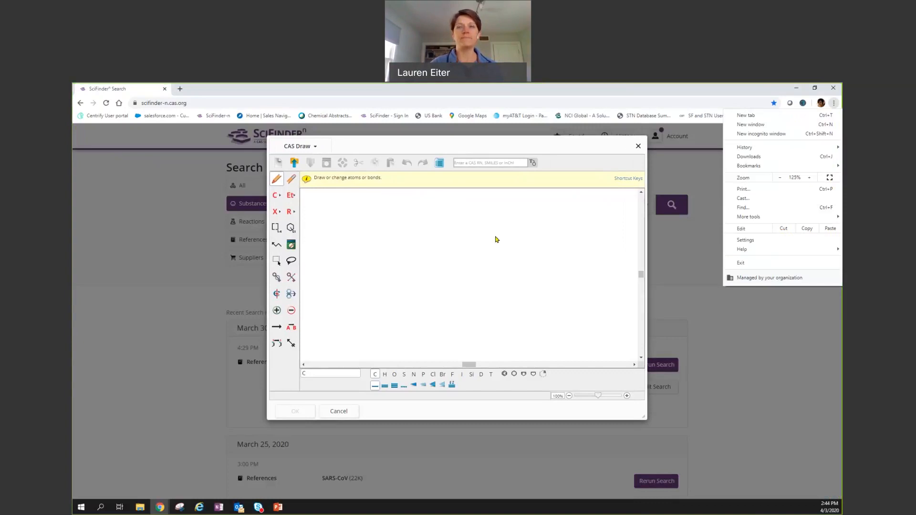
click(443, 271)
Erase the stray carbon atoms to leave an empty drawing canvas.
click(505, 374)
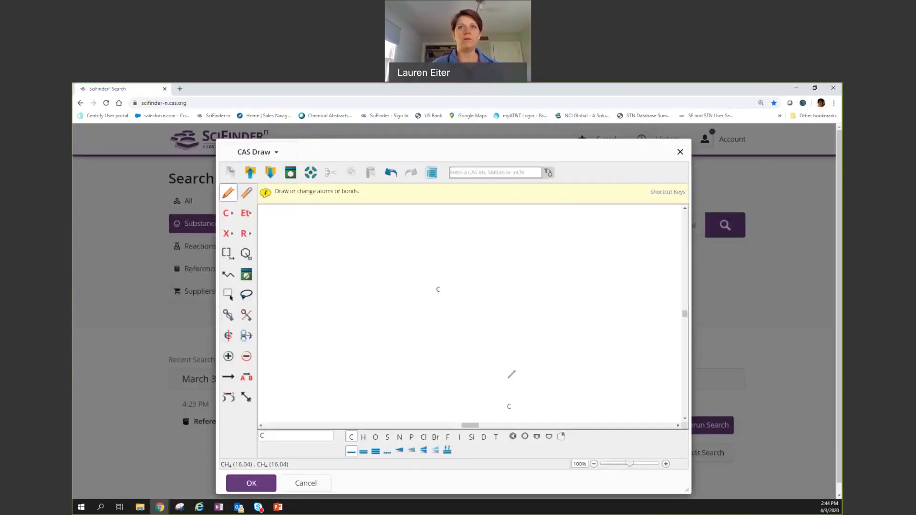
click(514, 435)
click(246, 192)
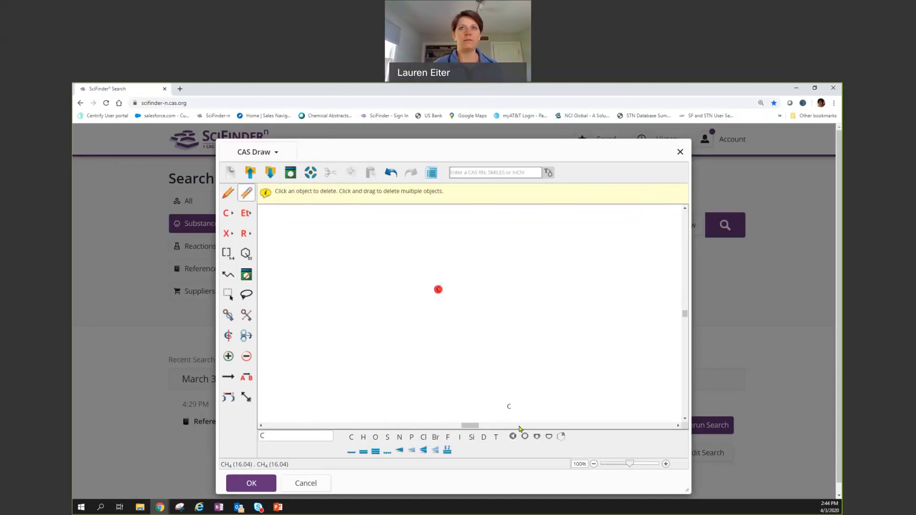
click(231, 173)
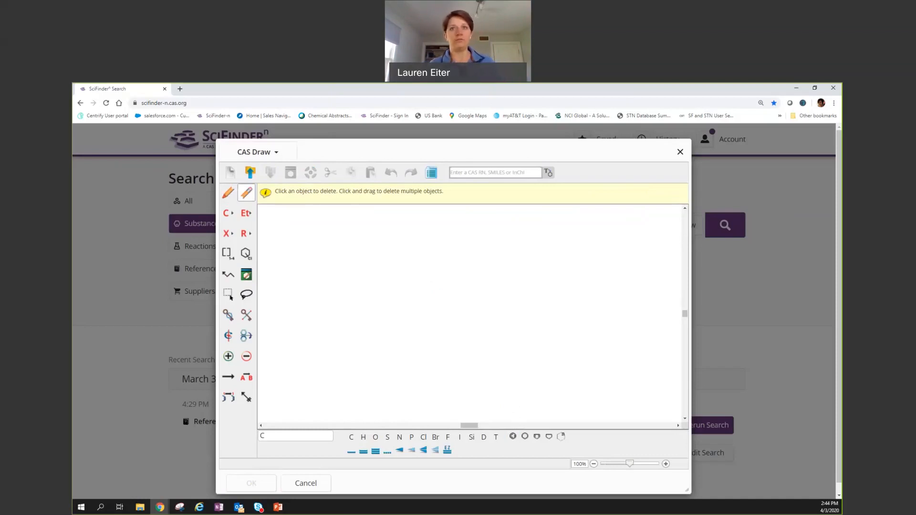
Draw a central nitrogen with three bonds and attach benzene rings to them.
click(513, 437)
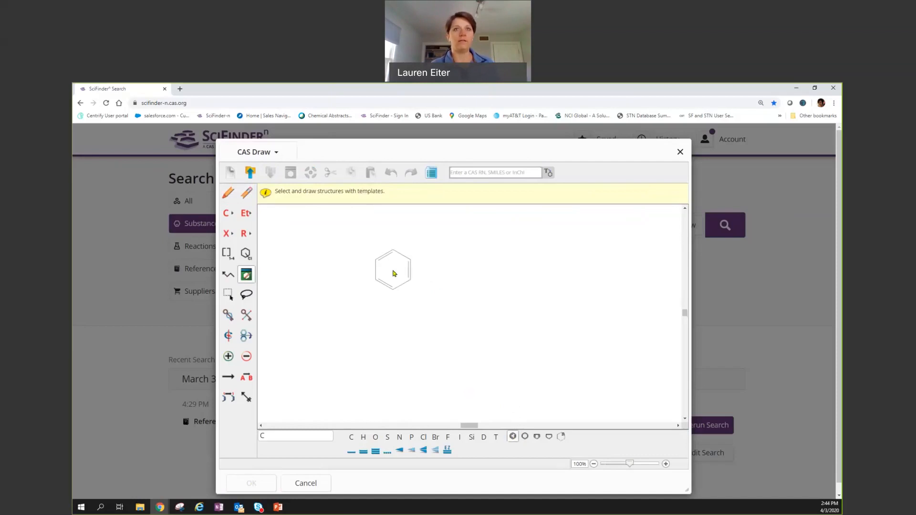
click(399, 437)
click(431, 303)
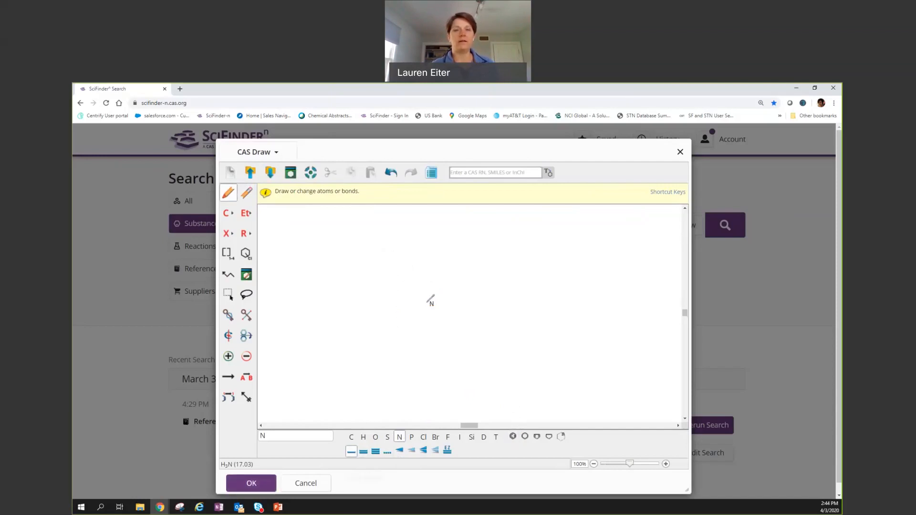
mouse_move(430, 302)
mouse_down()
mouse_move(413, 286)
mouse_move(432, 317)
mouse_move(449, 290)
mouse_up()
click(512, 436)
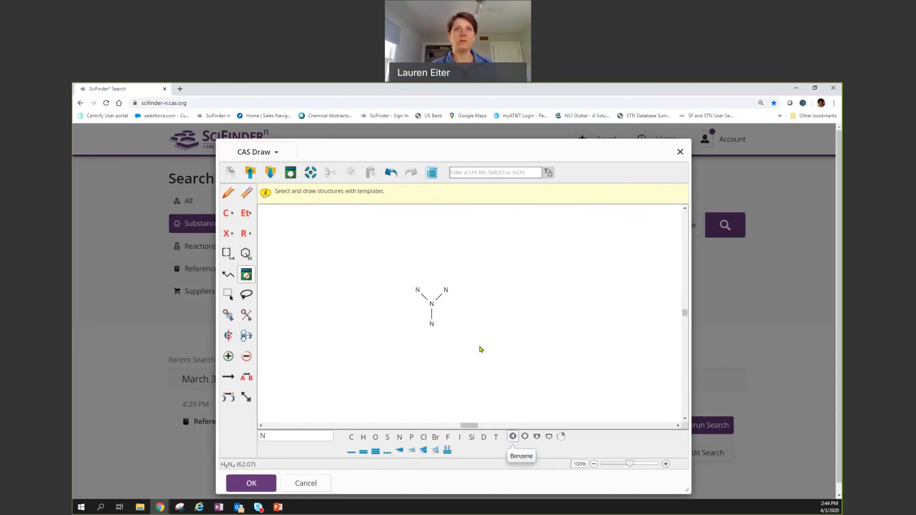
click(446, 290)
click(431, 327)
Convert the terminal atoms to carbon and fix the ring double bonds, giving triphenylamine (C18H15N).
click(351, 437)
click(417, 290)
click(446, 290)
click(432, 325)
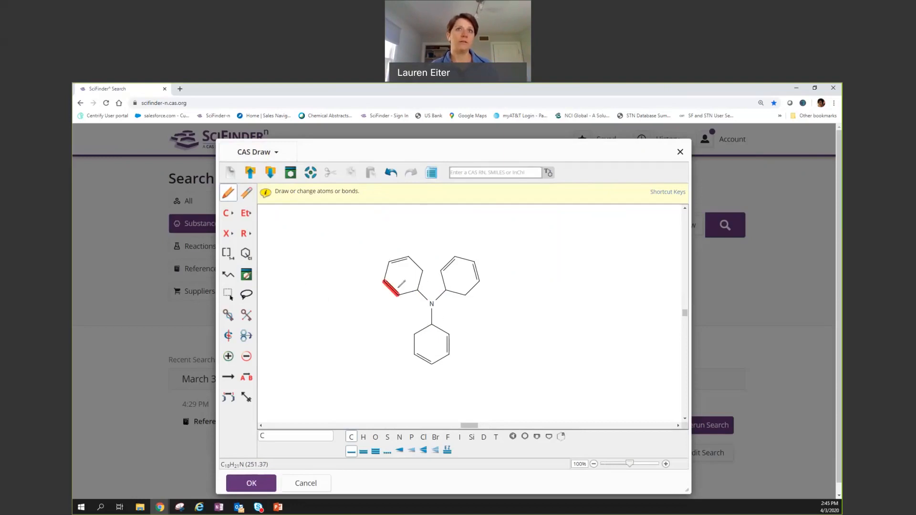
click(418, 281)
click(456, 292)
click(427, 328)
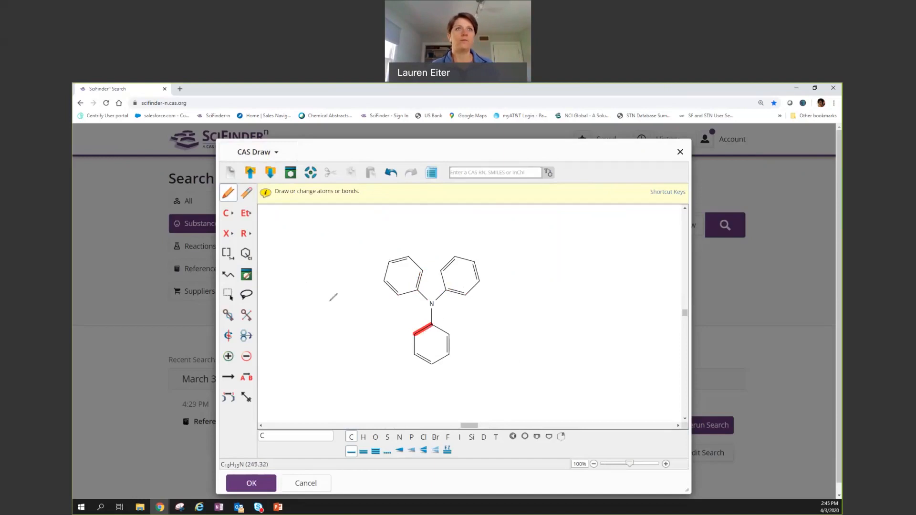
click(243, 238)
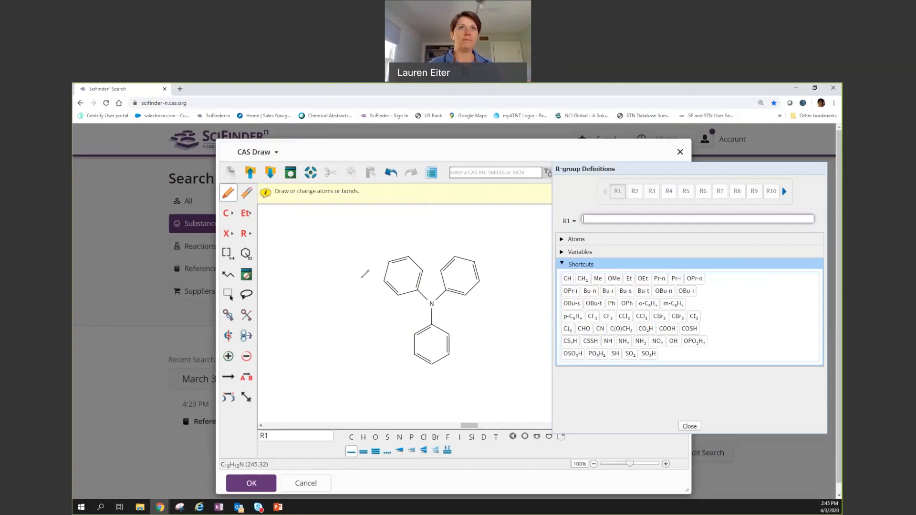
Place R1 left of the upper-left ring and define it as Pr-n, Pr-i, Bu-n, Bu-i, Bu-s.
click(361, 278)
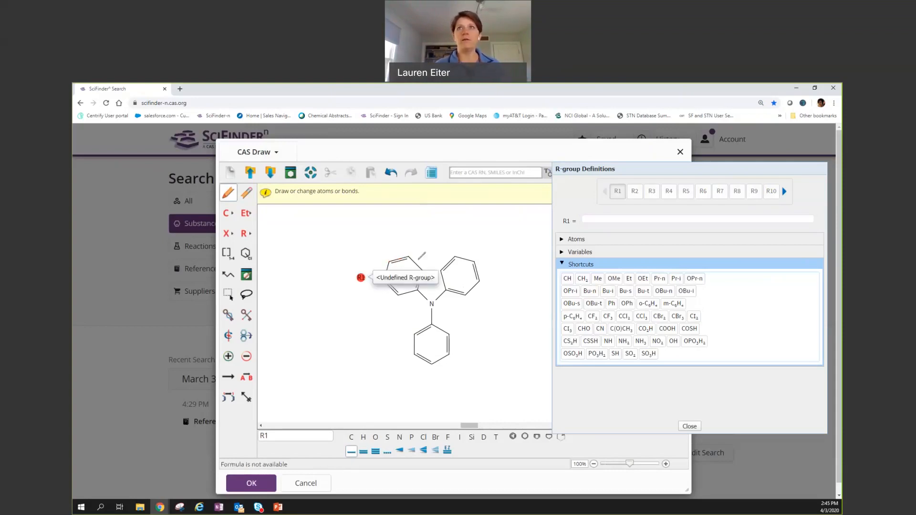
click(601, 216)
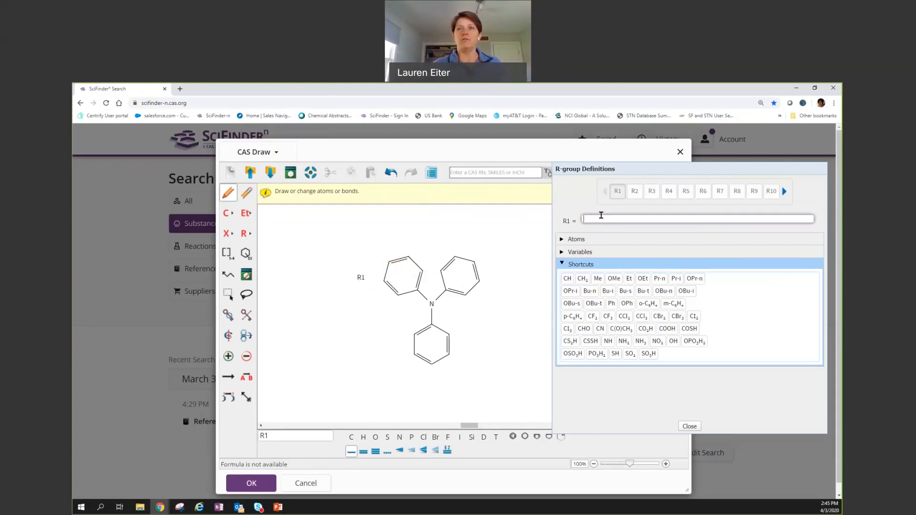
click(662, 280)
click(660, 280)
click(675, 279)
click(590, 292)
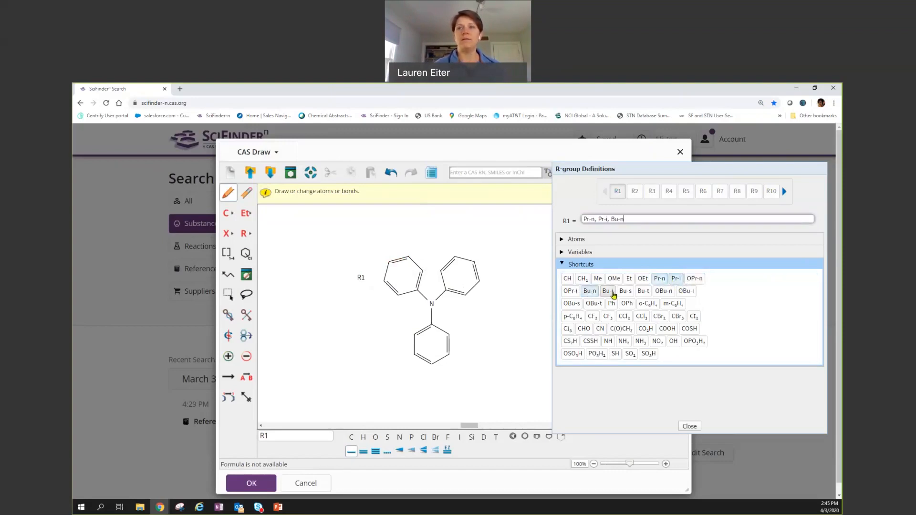
click(608, 292)
click(624, 293)
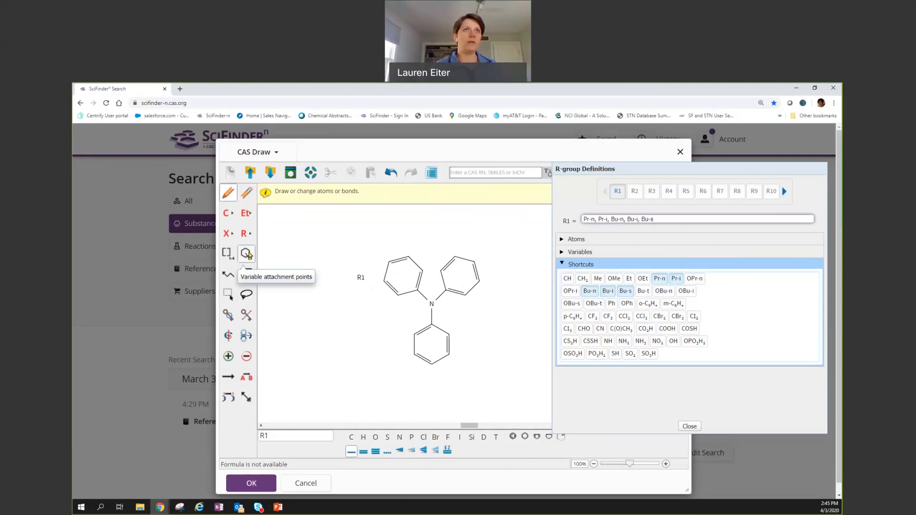
Link R1 as a variable attachment to three atoms of the upper-left ring.
click(245, 253)
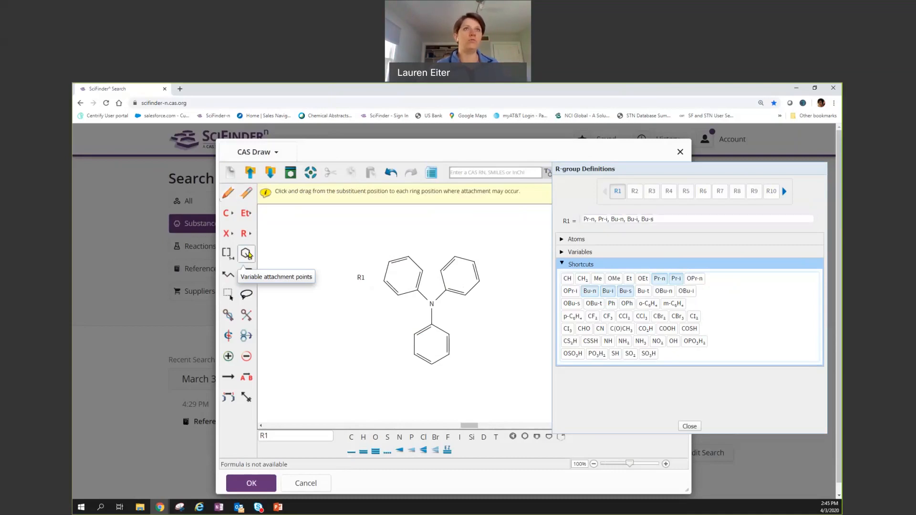
drag(361, 277, 409, 258)
drag(361, 277, 422, 270)
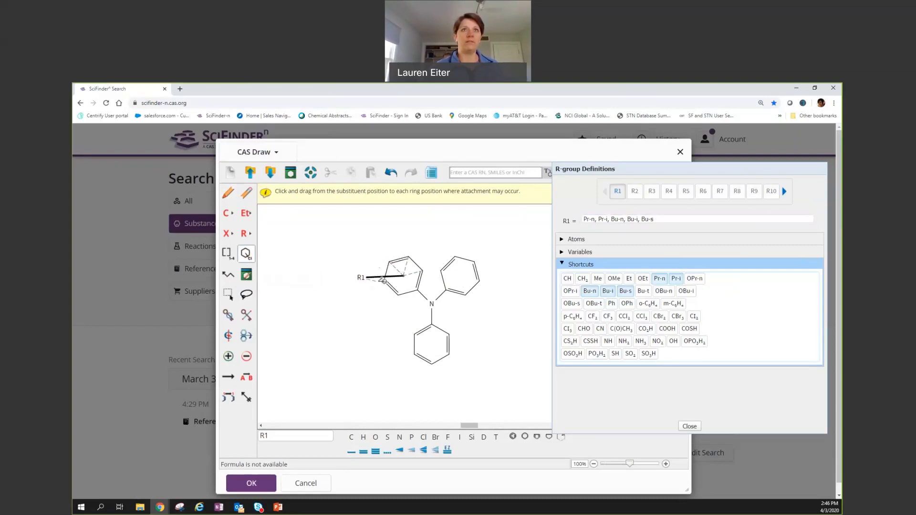
drag(361, 277, 399, 296)
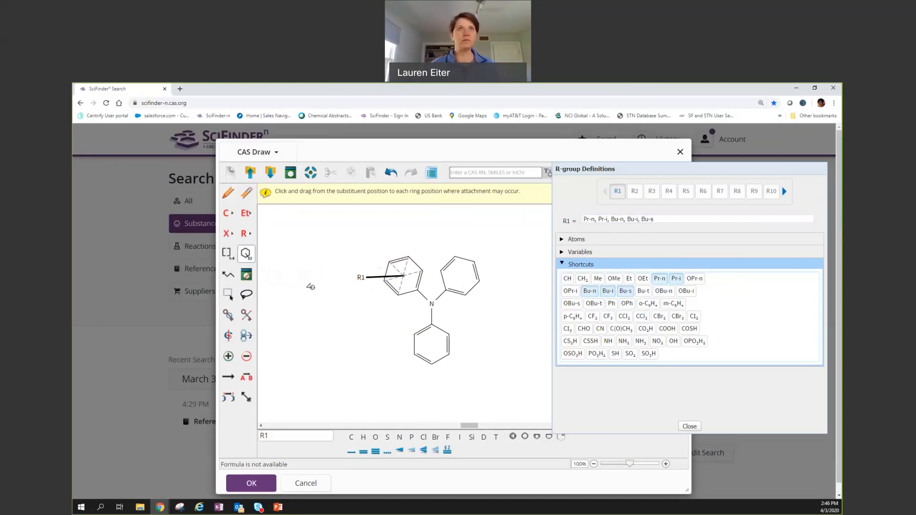
Add a second R1 below the lower ring as a variable-position substituent.
click(246, 234)
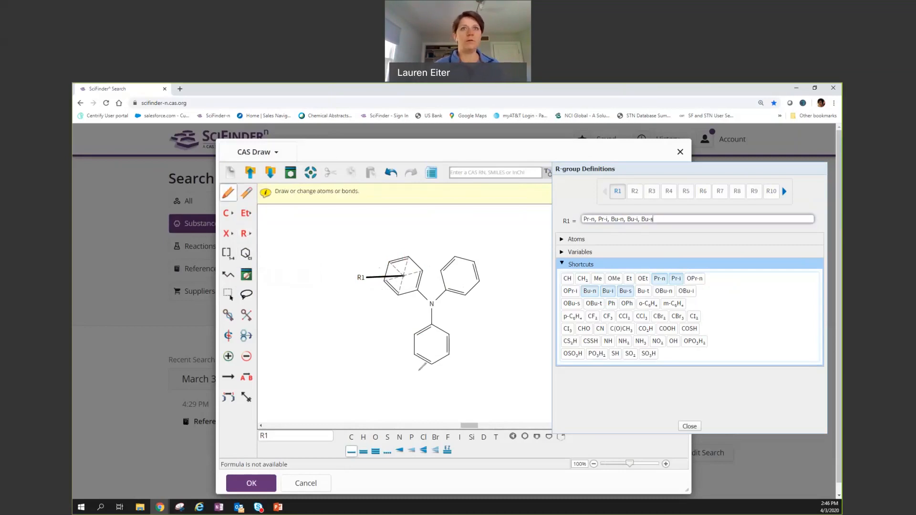
click(246, 254)
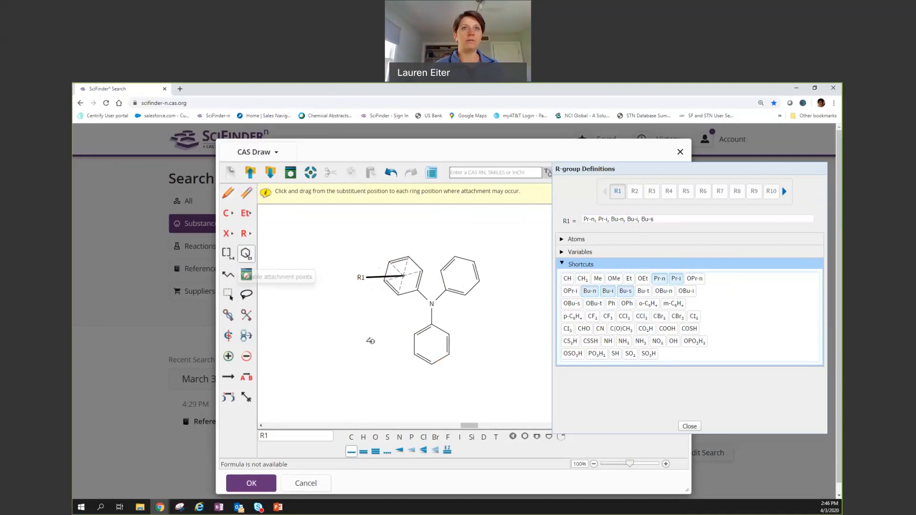
drag(404, 377, 426, 353)
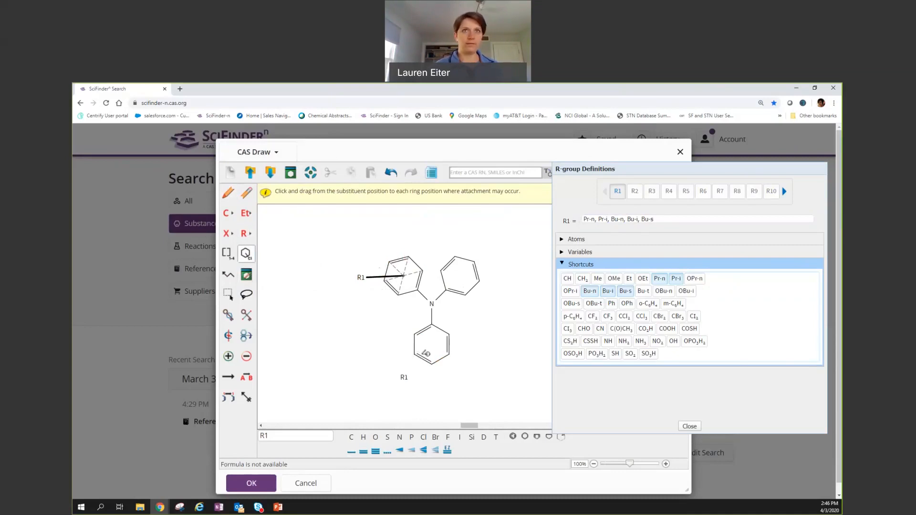
click(402, 375)
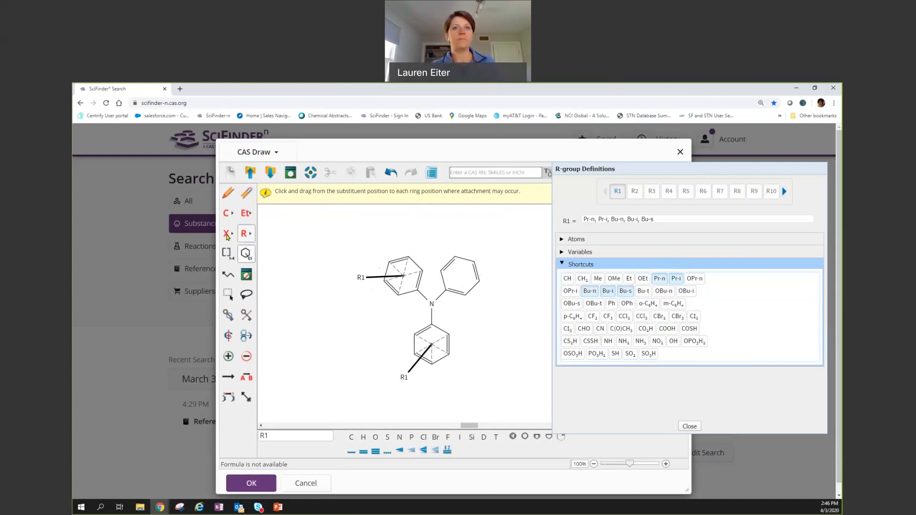
Add a sulfur bearing two R1 groups as a variable substituent on the upper-right ring.
click(390, 434)
click(499, 265)
click(667, 219)
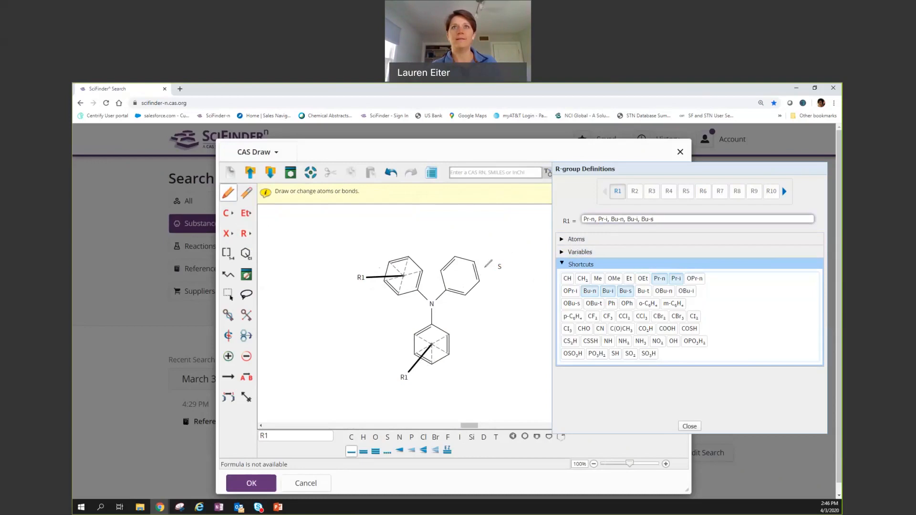
click(499, 266)
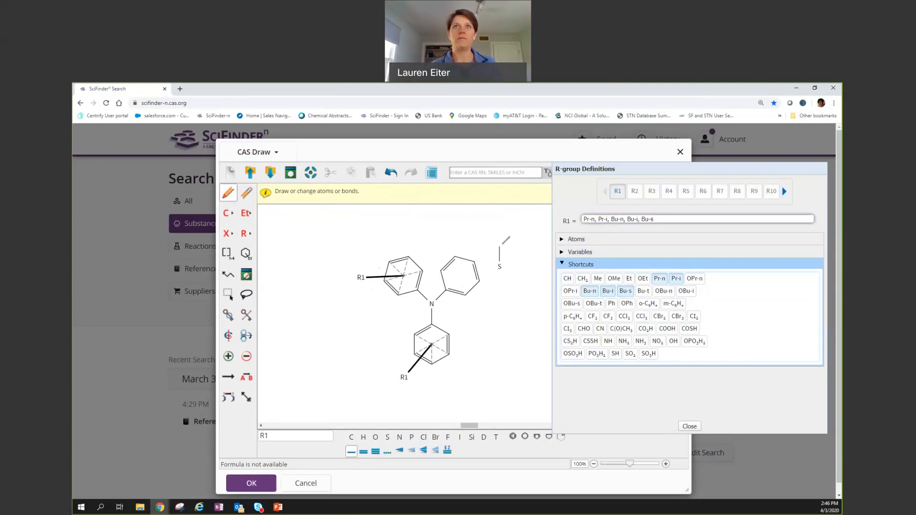
click(499, 266)
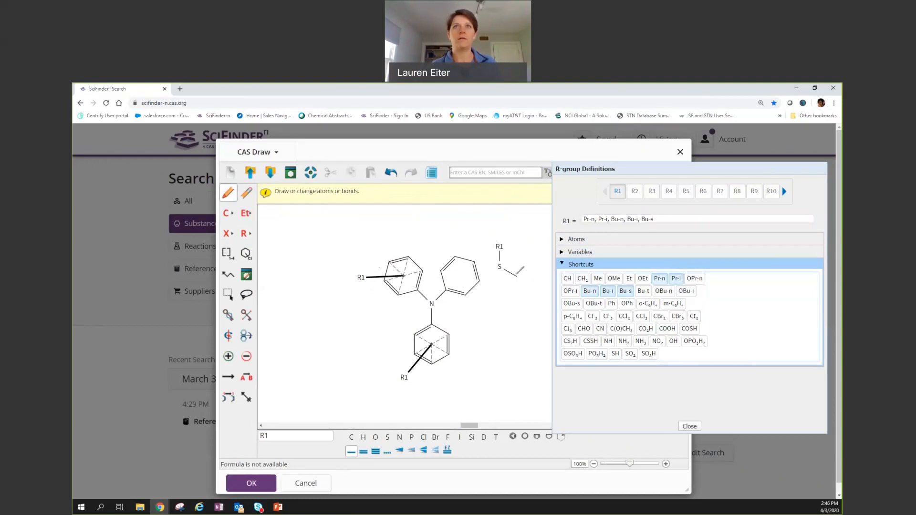
click(245, 253)
drag(500, 266, 441, 271)
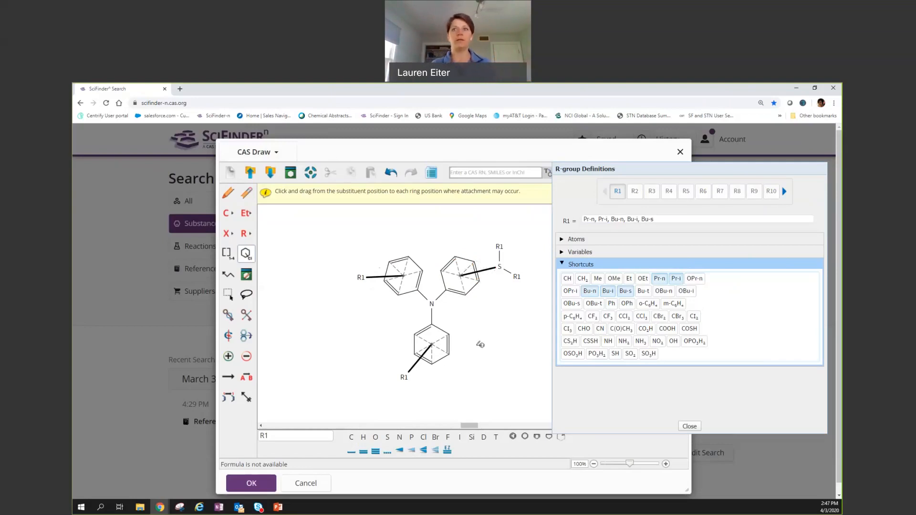
click(690, 426)
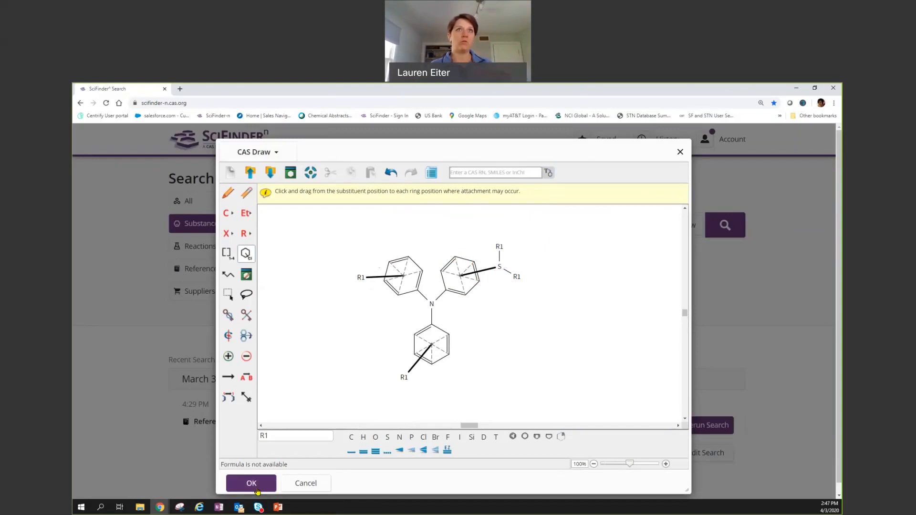
Accept the drawing and run it as a Substances search, giving 42 similarity matches.
click(251, 483)
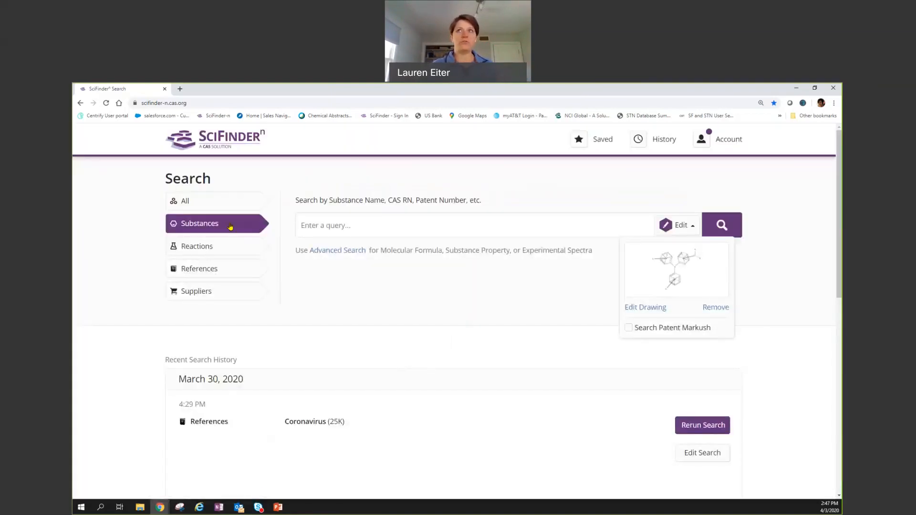
click(717, 232)
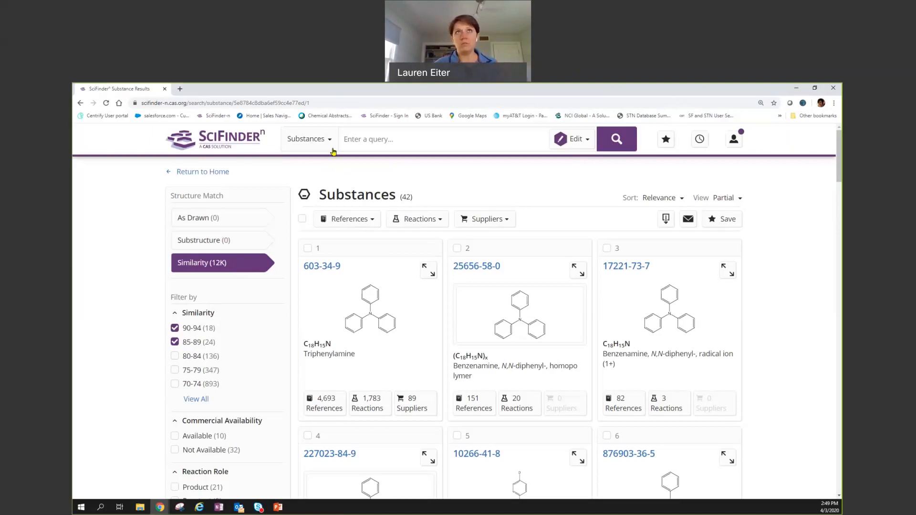
click(590, 141)
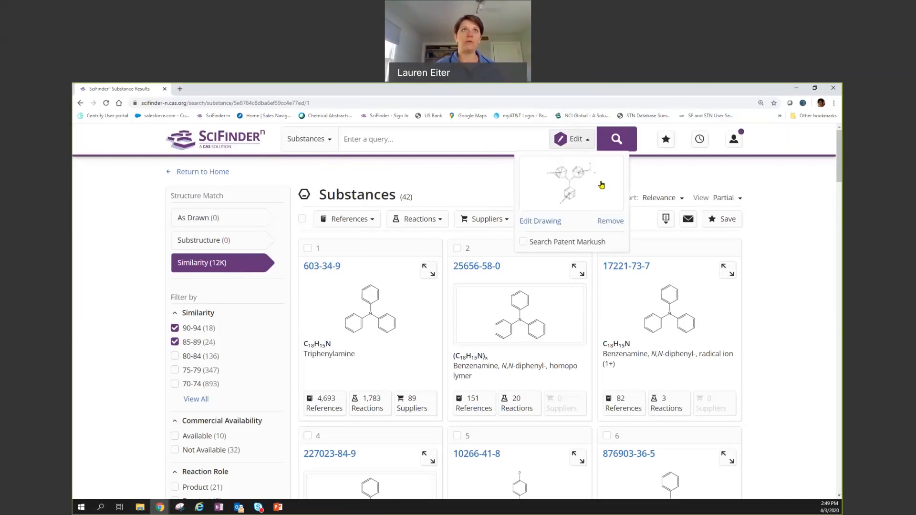
click(524, 241)
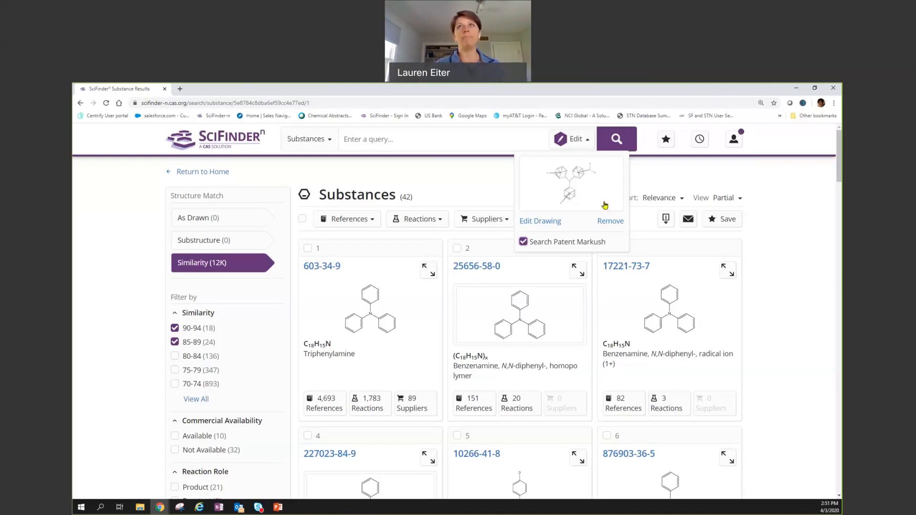
click(613, 144)
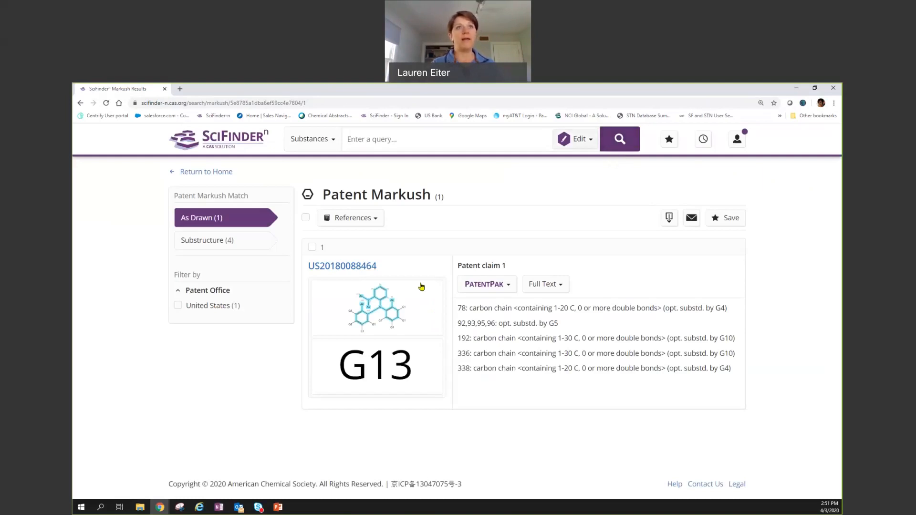
click(389, 312)
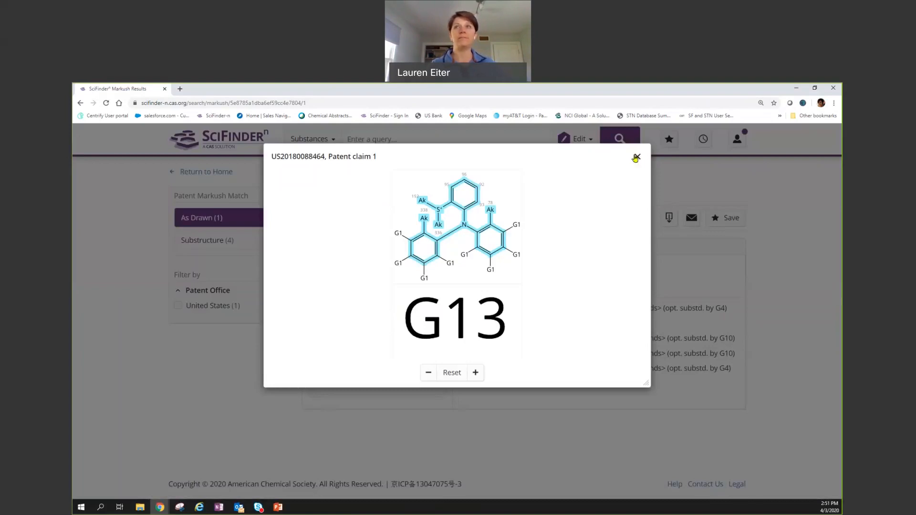
click(637, 157)
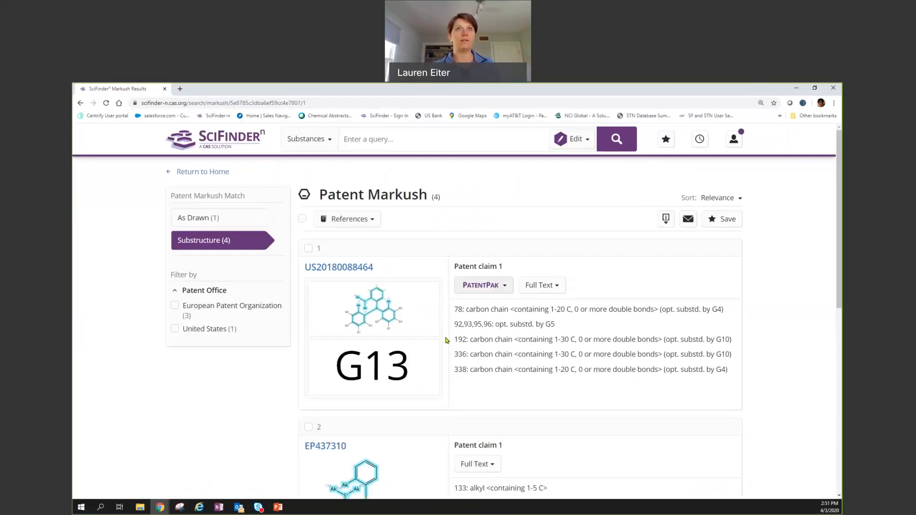
scroll(431, 202, down, 1)
scroll(414, 364, down, 3)
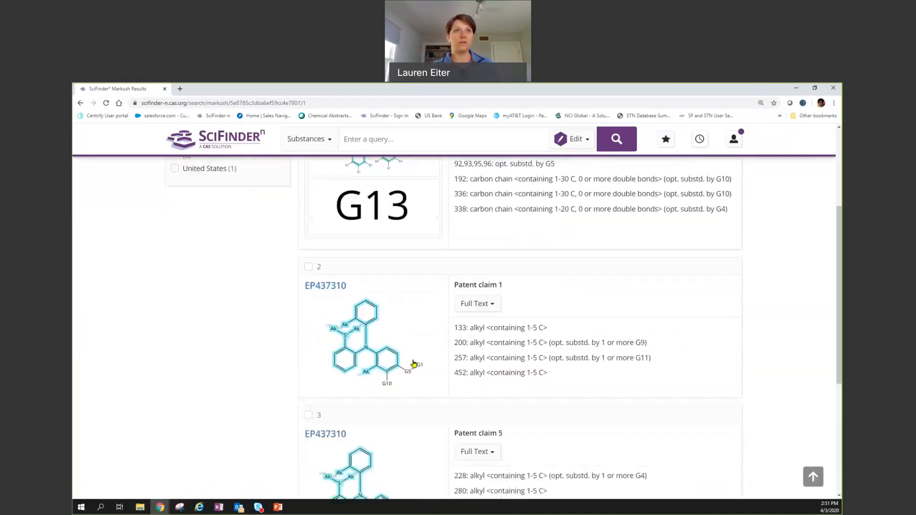
click(363, 346)
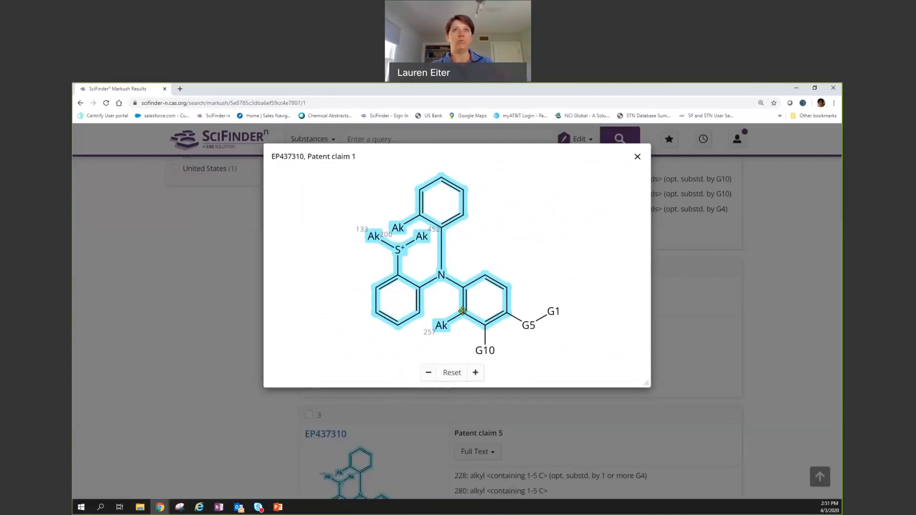
click(638, 158)
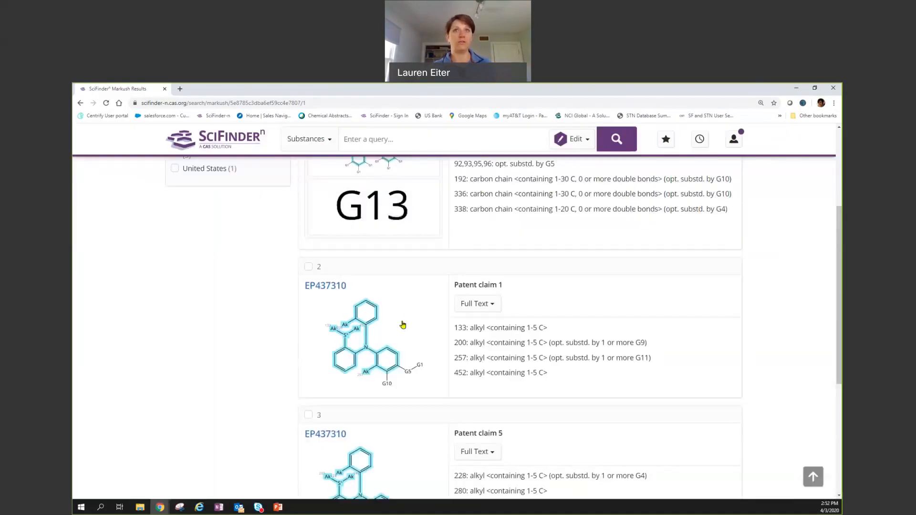
scroll(427, 370, down, 2)
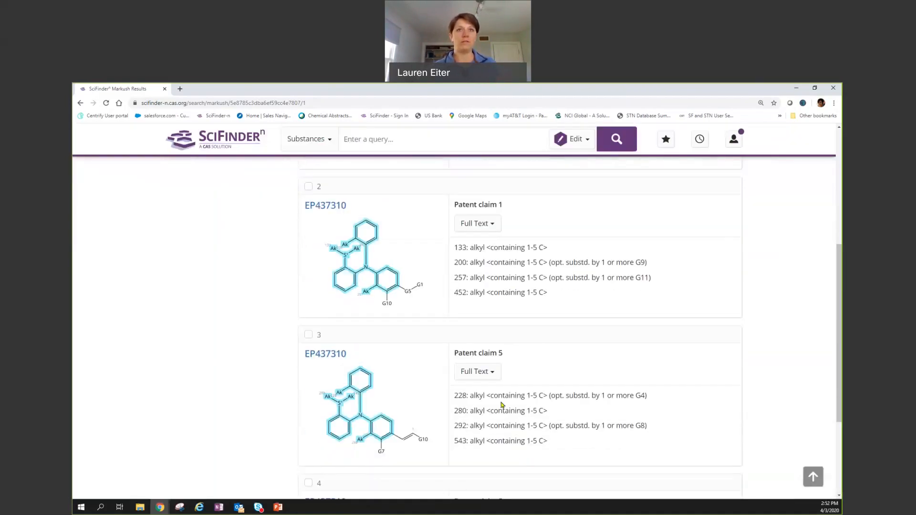
scroll(477, 367, down, 1)
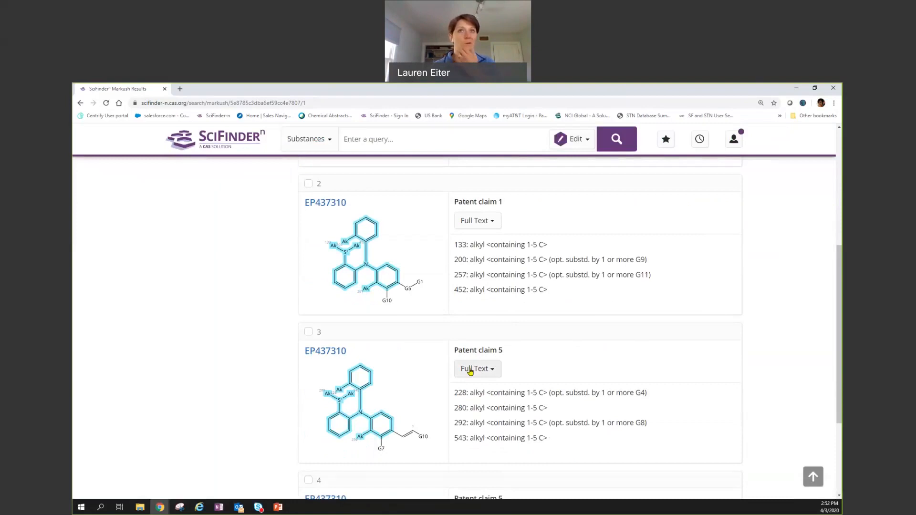
scroll(510, 329, up, 5)
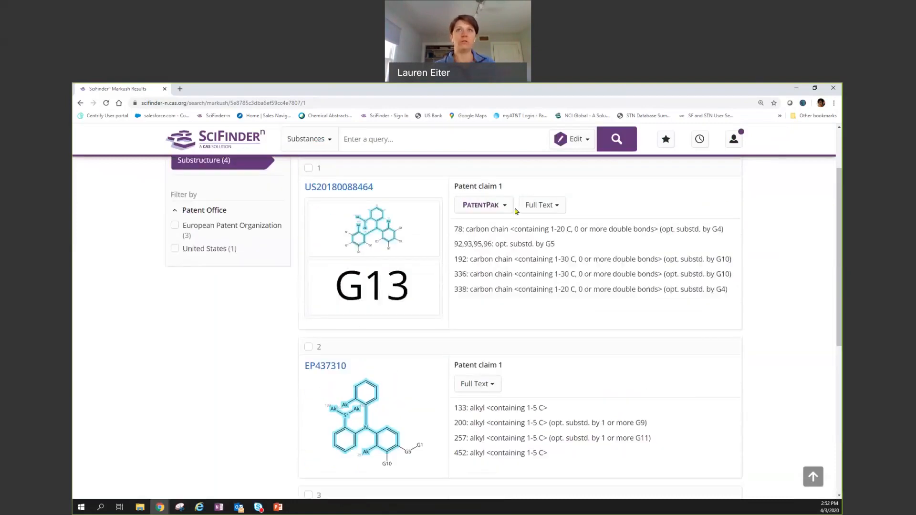
click(512, 210)
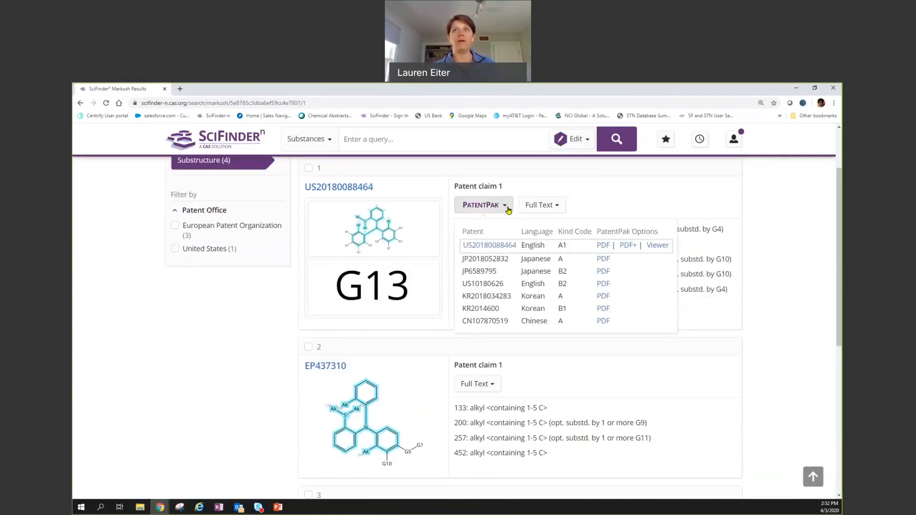
click(660, 247)
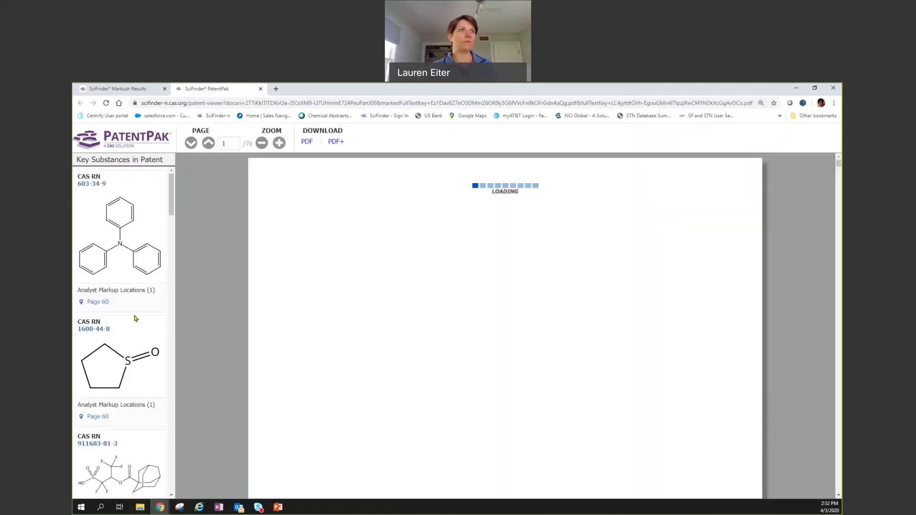
scroll(124, 315, down, 5)
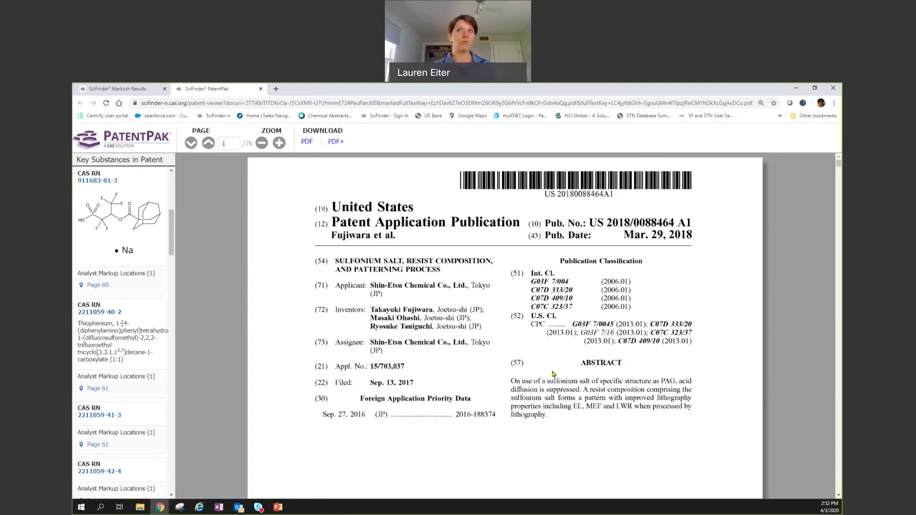
scroll(553, 374, down, 5)
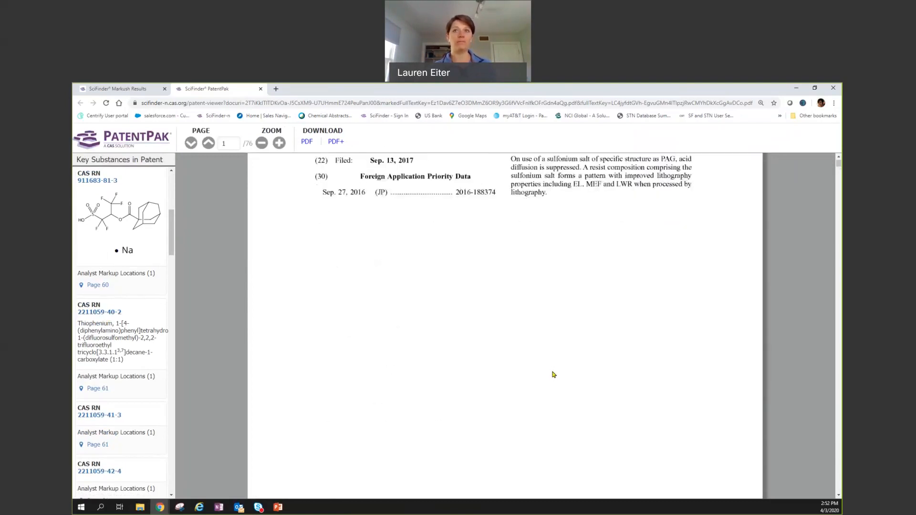
scroll(553, 375, down, 5)
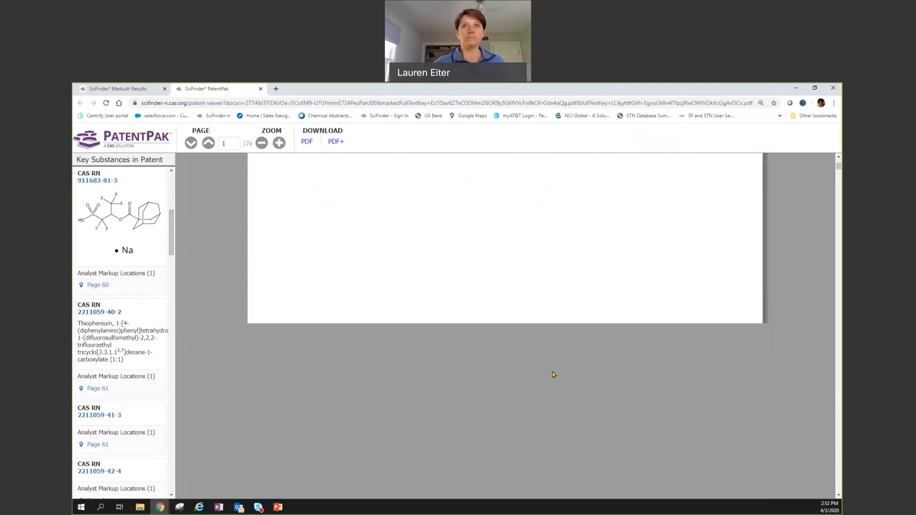
scroll(553, 374, down, 3)
scroll(553, 375, down, 15)
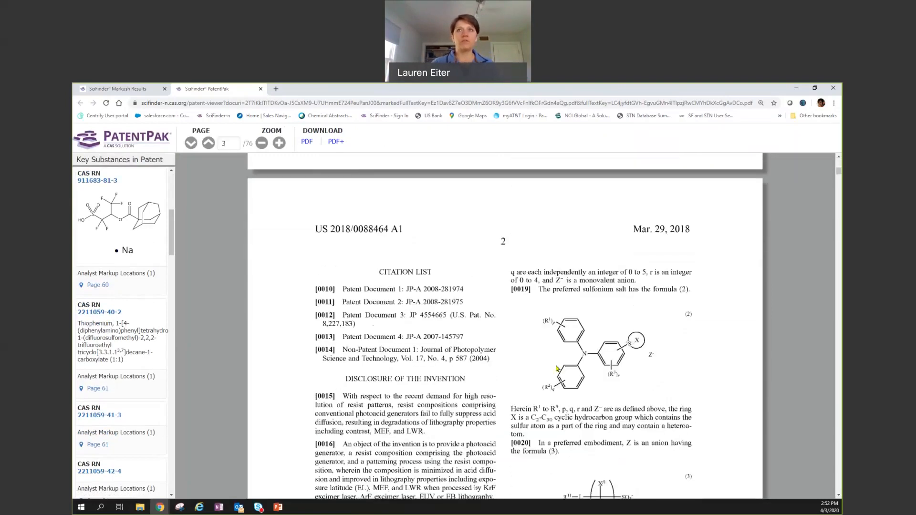
scroll(674, 267, down, 5)
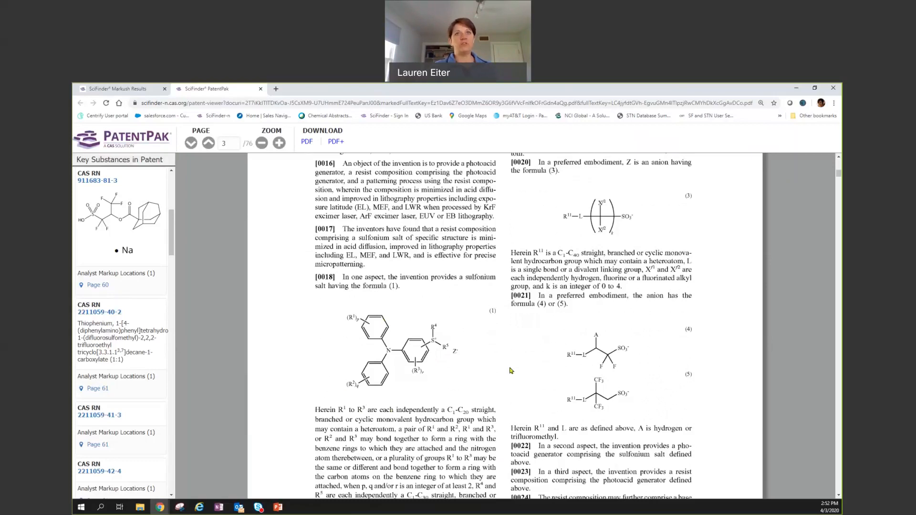
scroll(511, 370, up, 3)
Scroll back to the patent's first page and return to the Patent Markush results, leaving PatentPak open.
scroll(510, 370, up, 1)
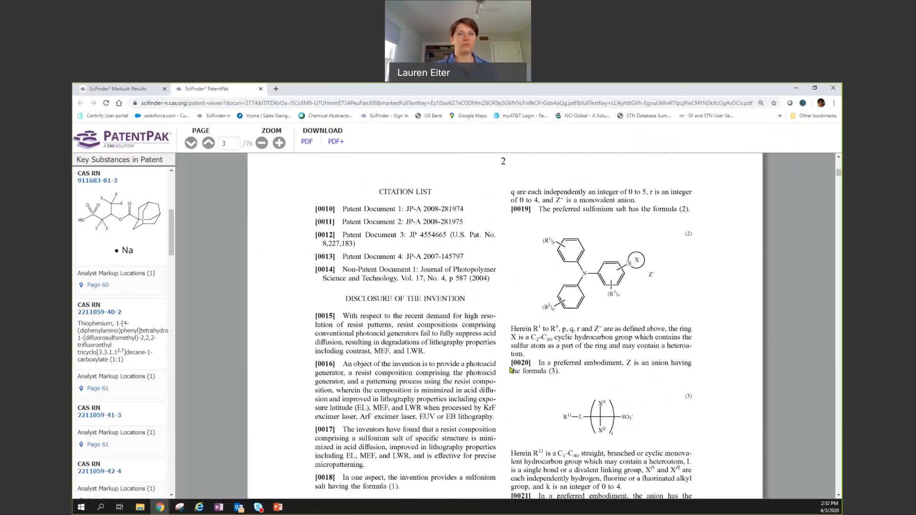
scroll(510, 370, up, 6)
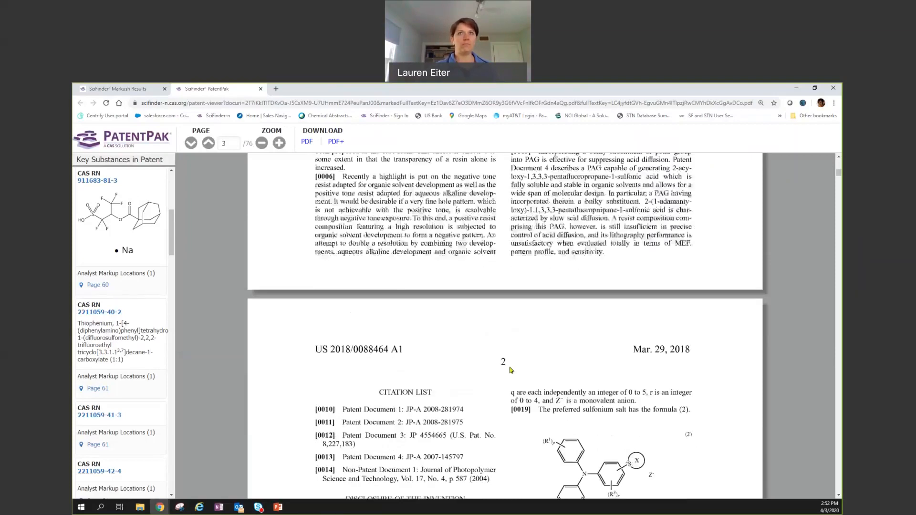
scroll(510, 370, up, 8)
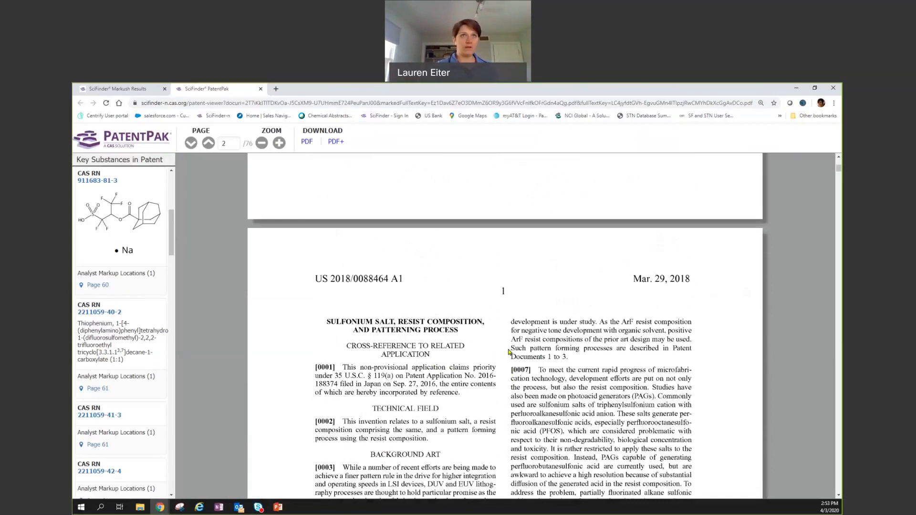
scroll(508, 352, up, 5)
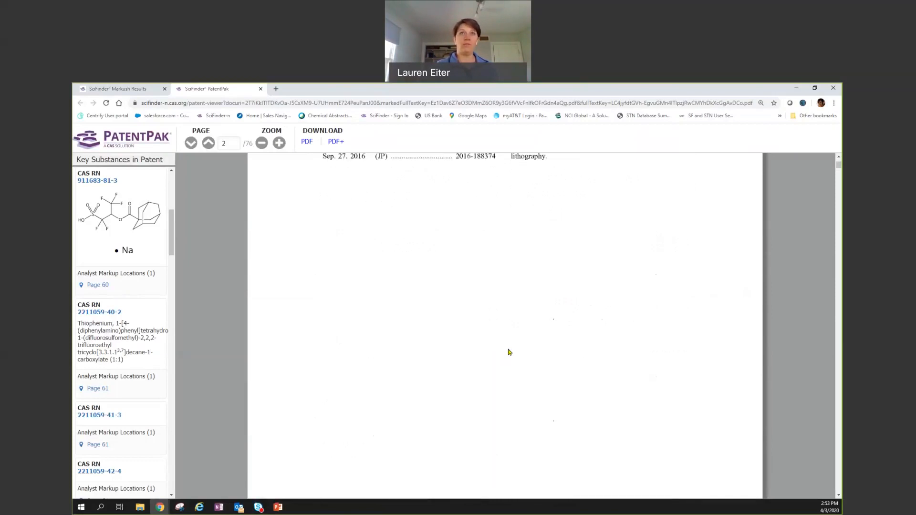
scroll(508, 352, up, 5)
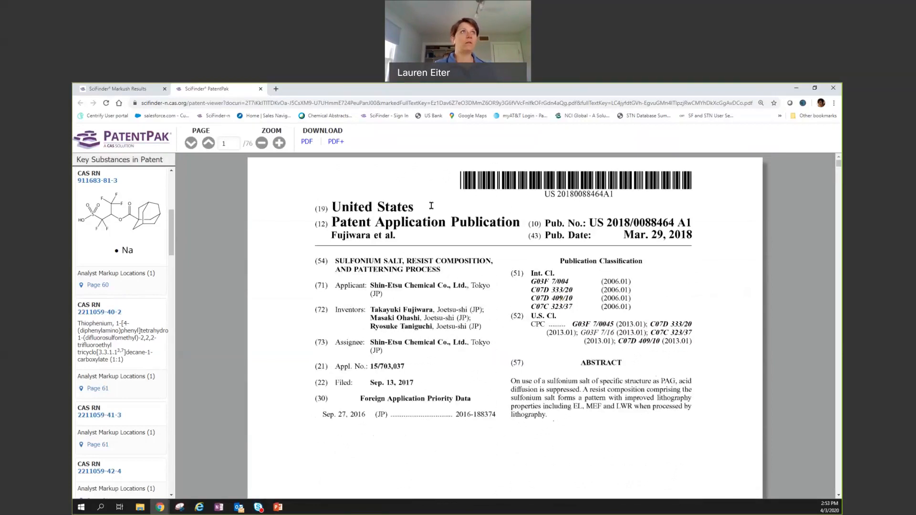
click(144, 89)
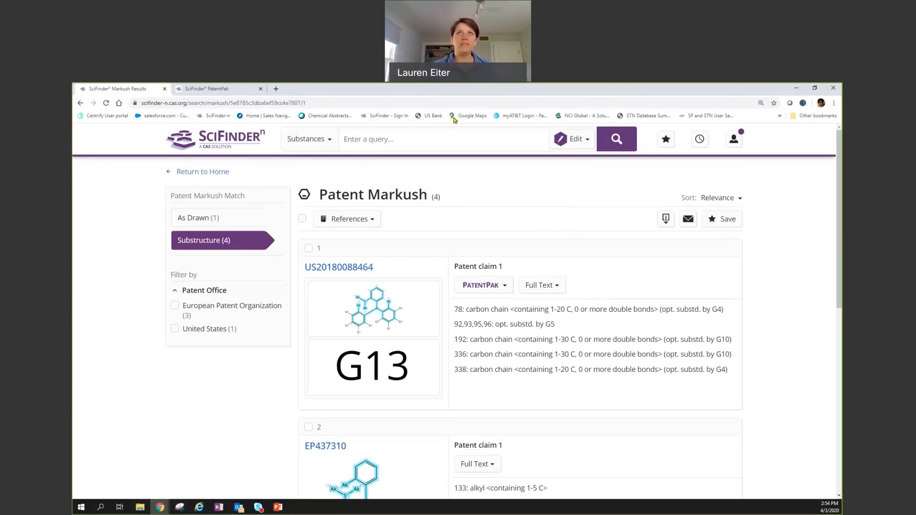
Add an e-mail address as text beside the drawn structure in the query box.
click(410, 145)
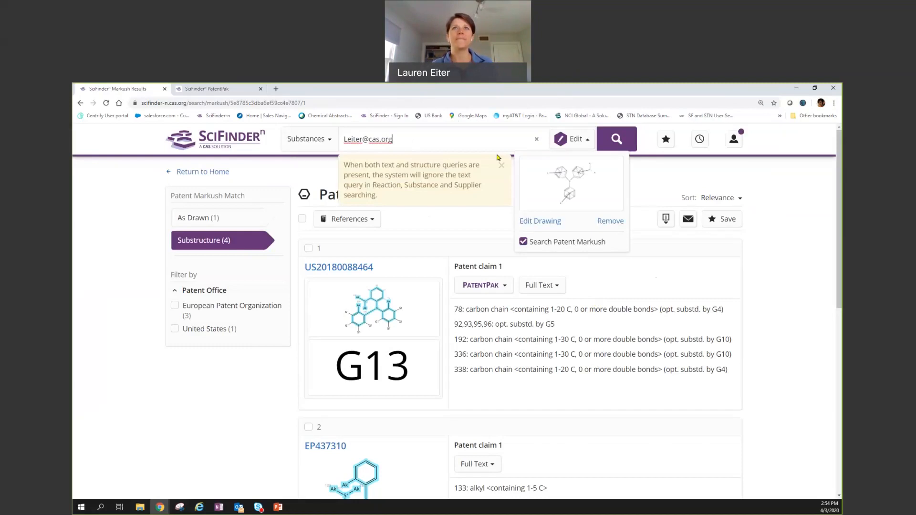
click(520, 171)
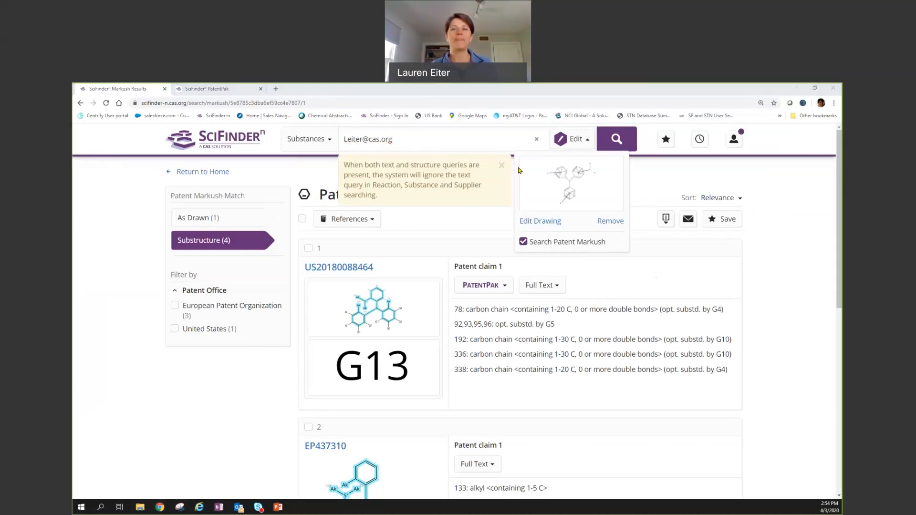